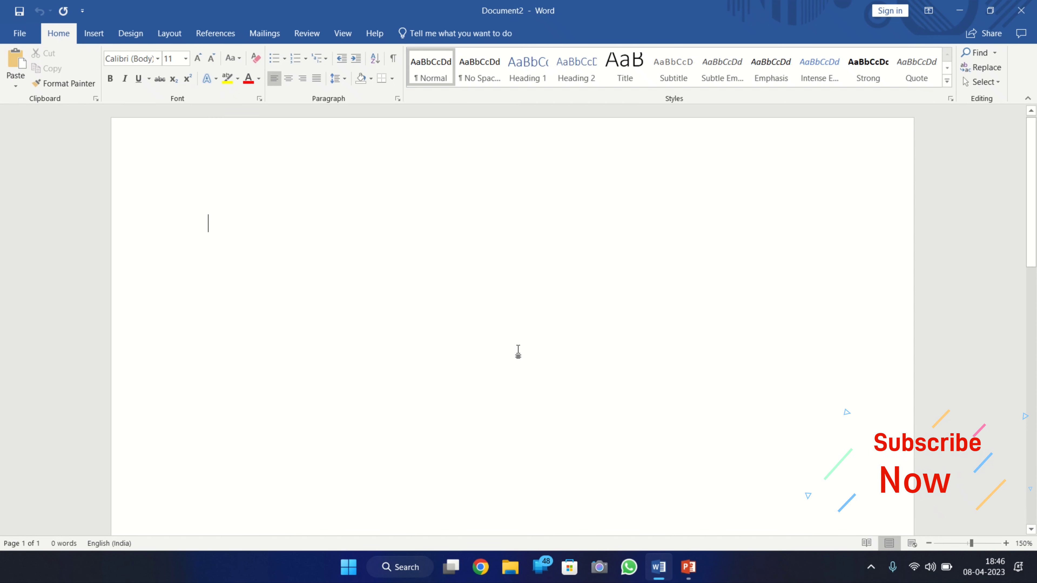
# From the Insert ribbon, bring up the 3D Models menu showing its file and online sources.
pyautogui.click(94, 33)
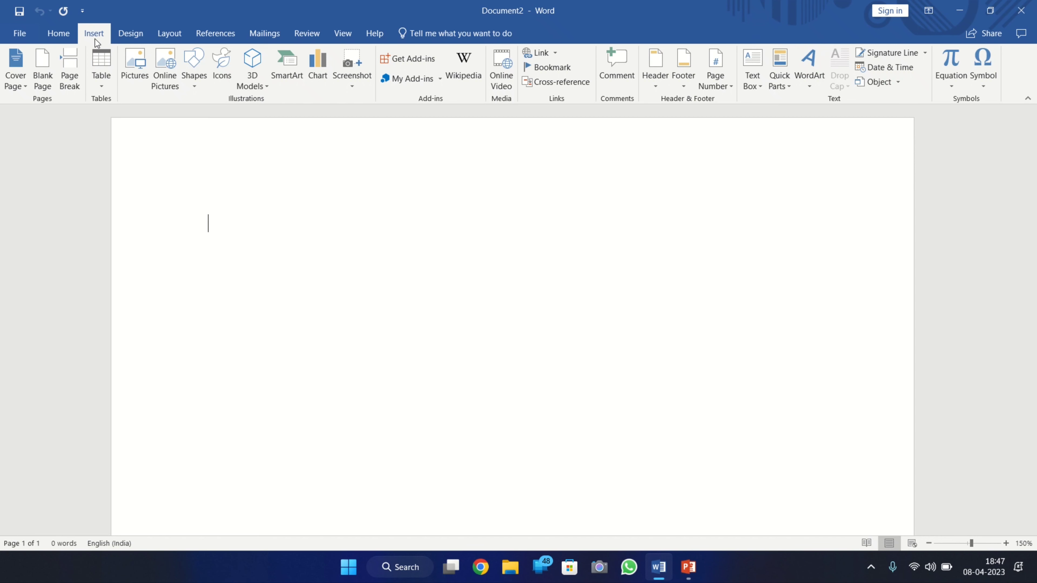
pyautogui.click(254, 84)
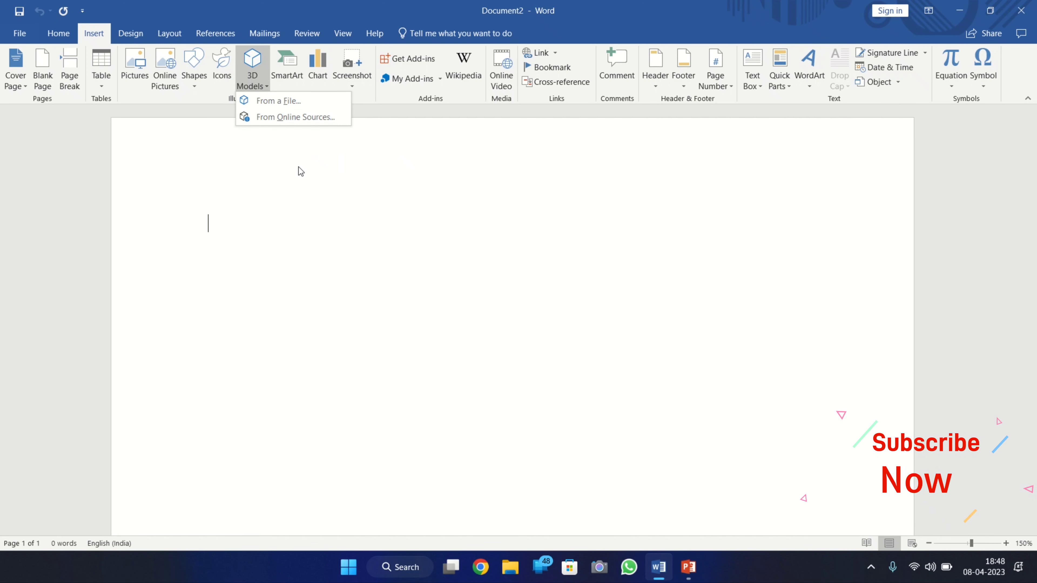
# Open Online 3D Models and scroll down to the Spring and Flowers and Plants categories.
pyautogui.click(280, 118)
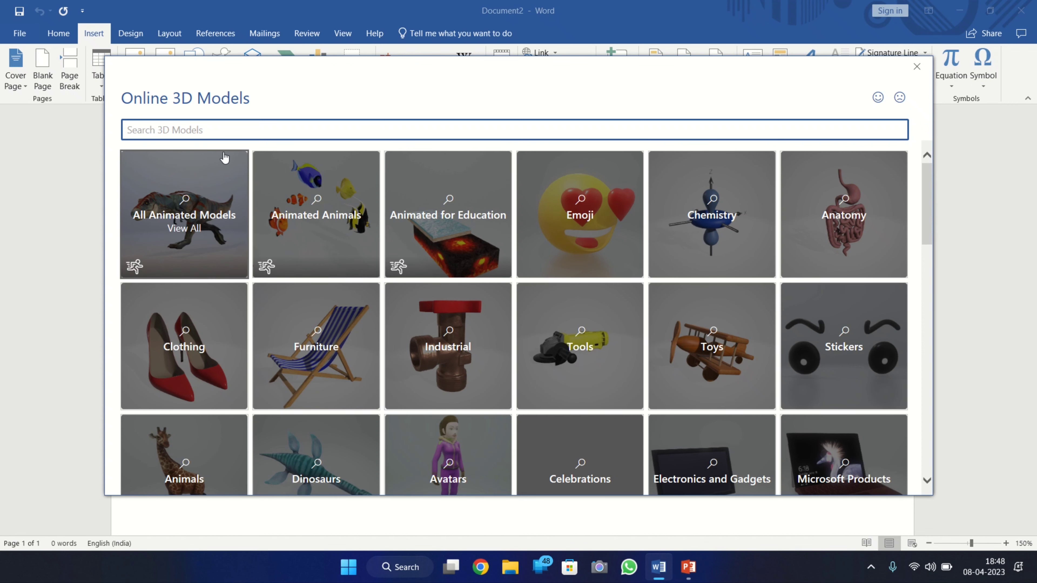
pyautogui.click(297, 130)
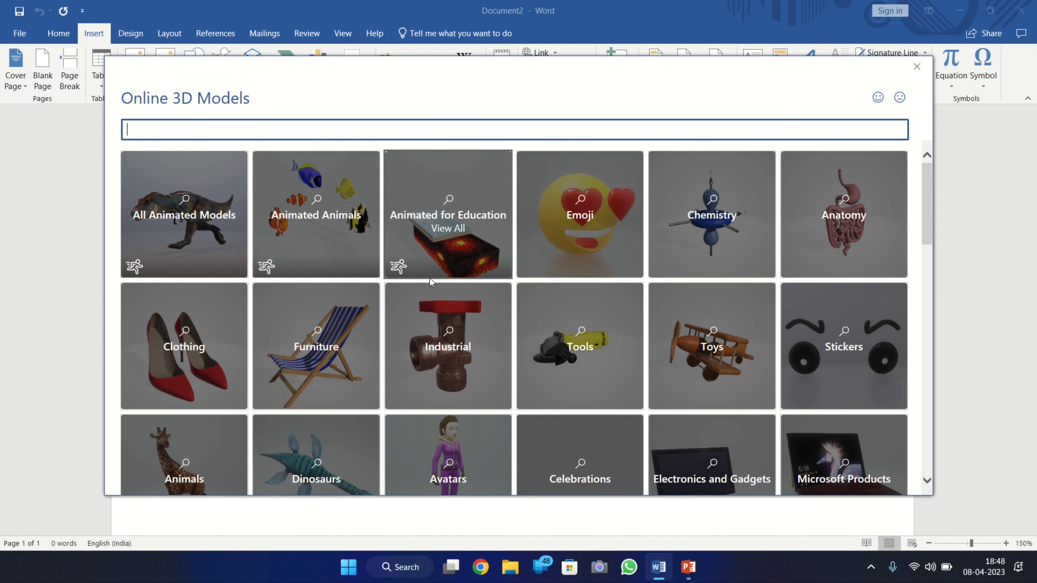
pyautogui.scroll(-3, 465, 272)
pyautogui.scroll(-3, 464, 273)
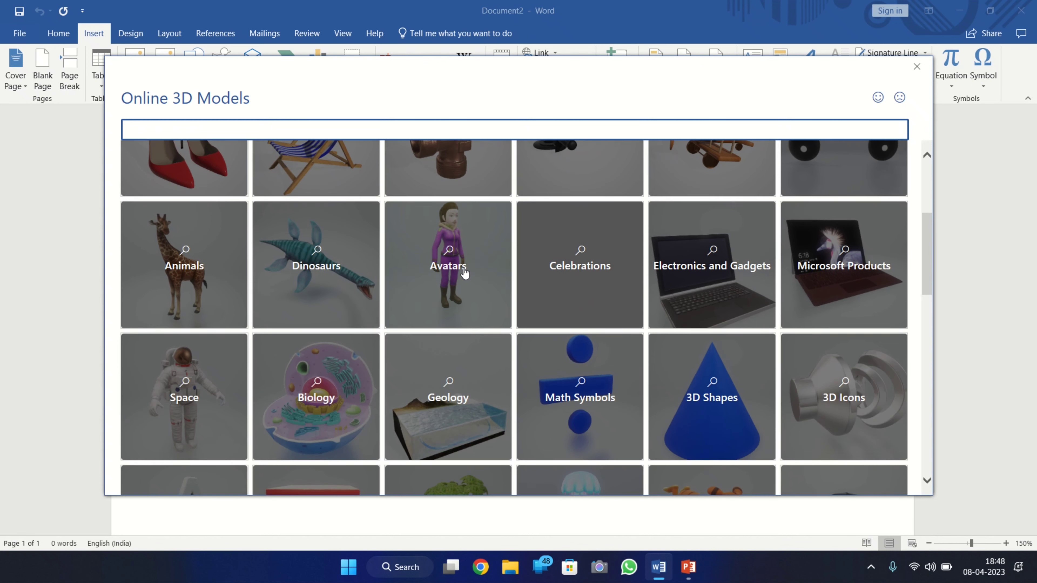
pyautogui.scroll(-1, 465, 272)
pyautogui.scroll(-5, 463, 272)
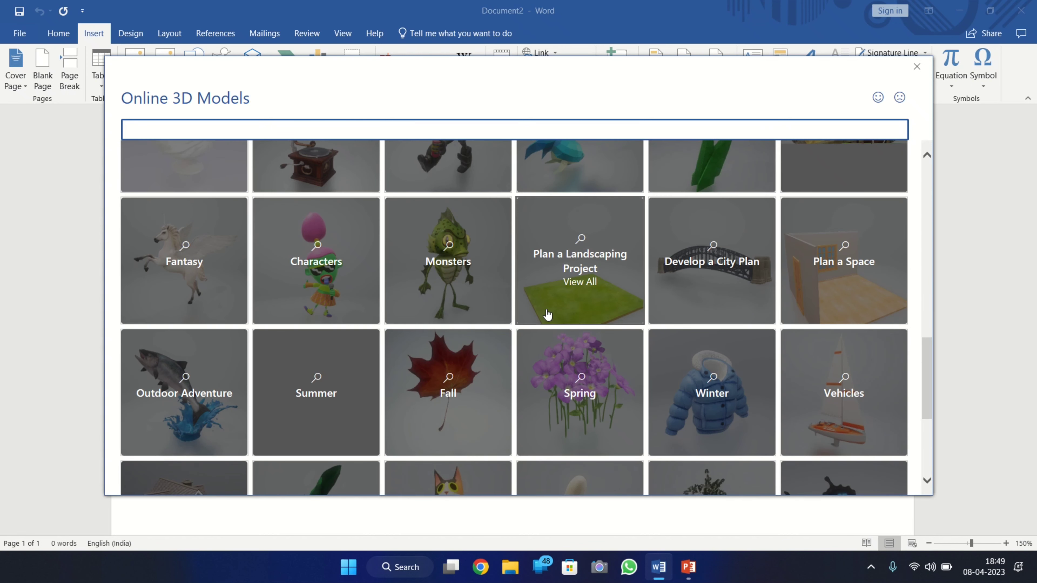
pyautogui.scroll(-1, 576, 336)
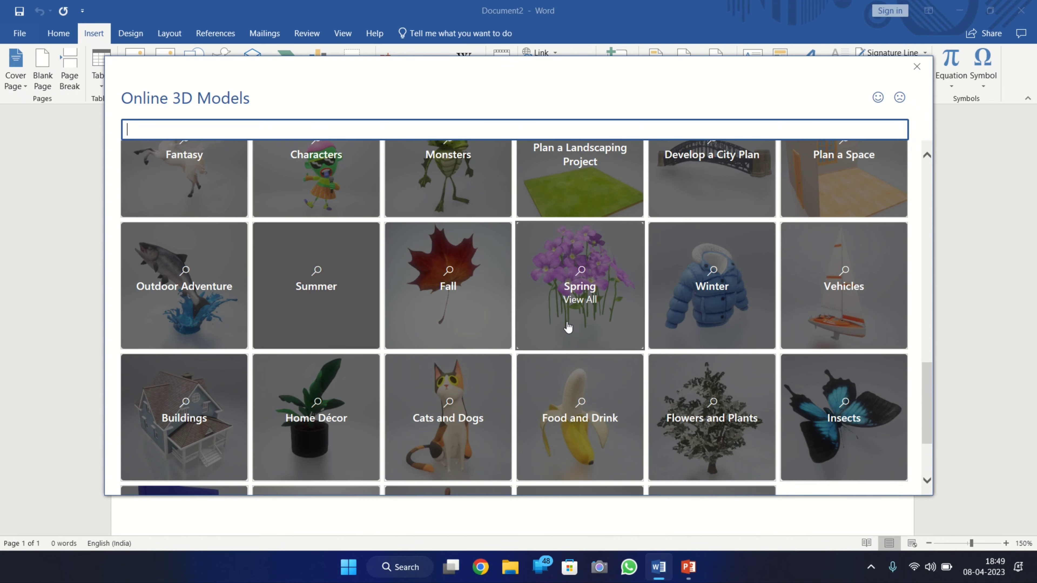
# Show all Spring models, select the white dove and yellow flowers, and insert both.
pyautogui.click(585, 309)
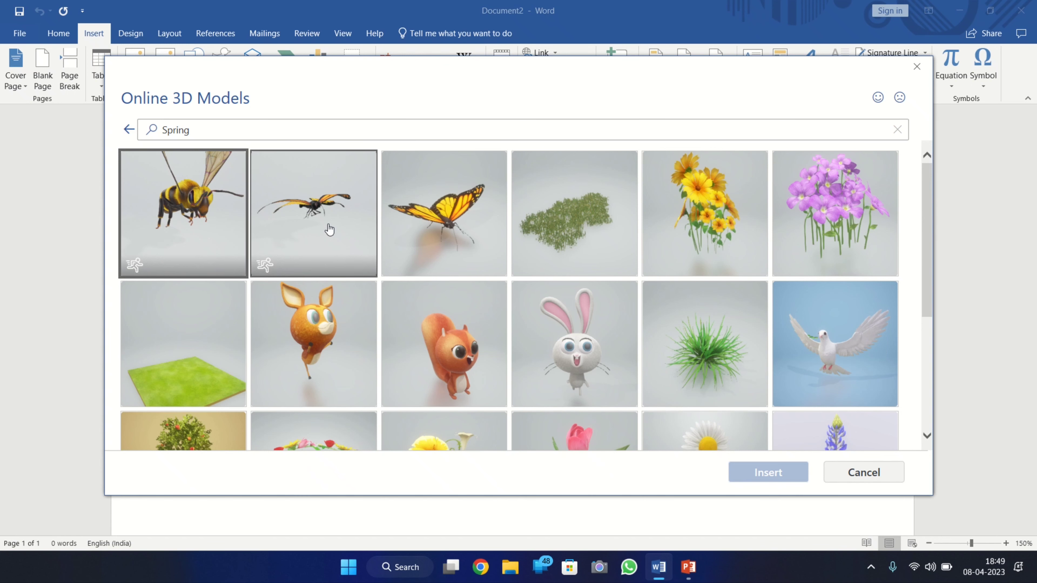
pyautogui.scroll(-3, 655, 267)
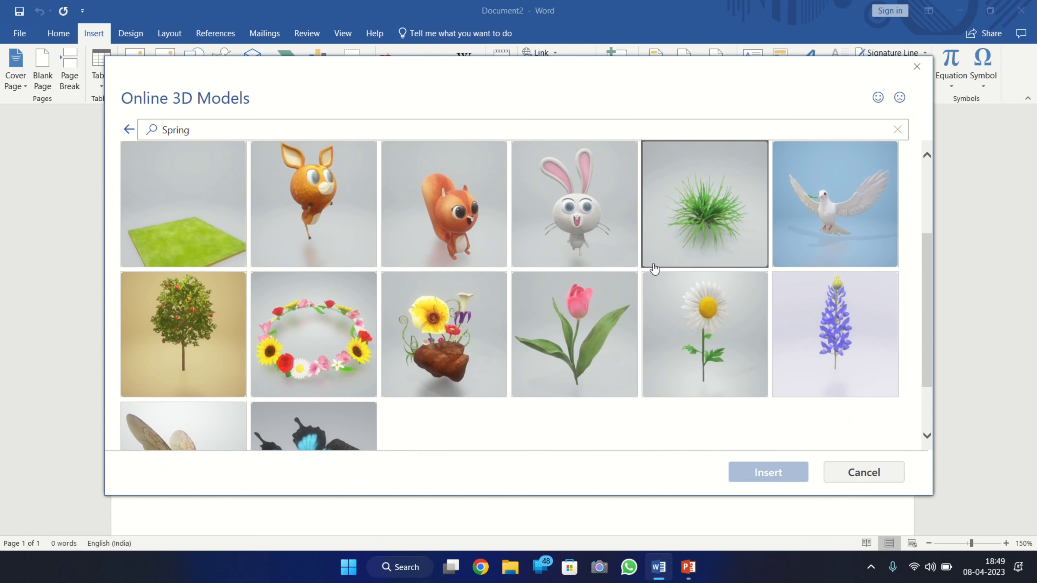
pyautogui.scroll(-2, 654, 269)
pyautogui.scroll(1, 654, 270)
pyautogui.scroll(1, 654, 269)
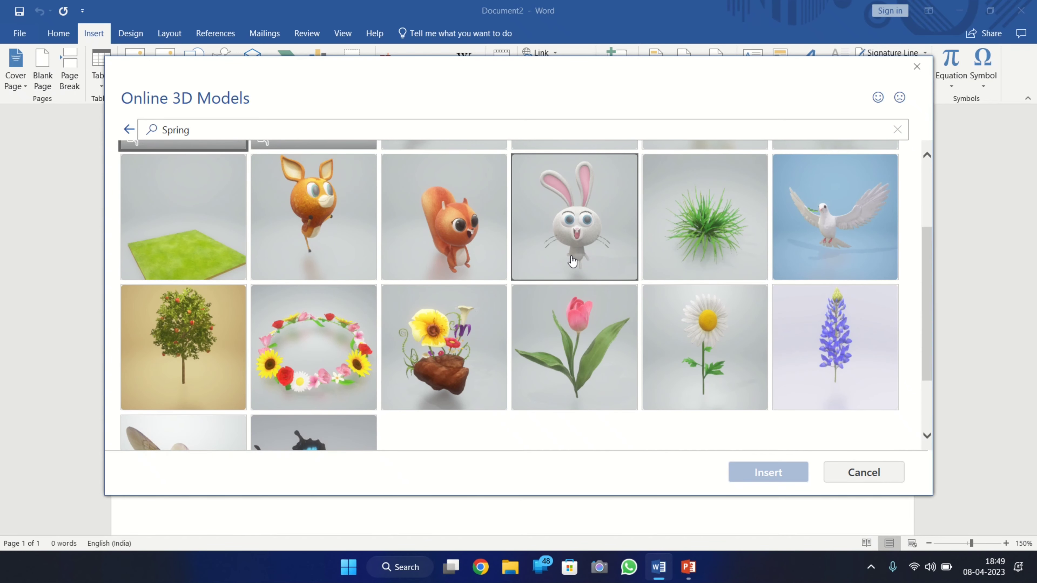
pyautogui.scroll(1, 572, 260)
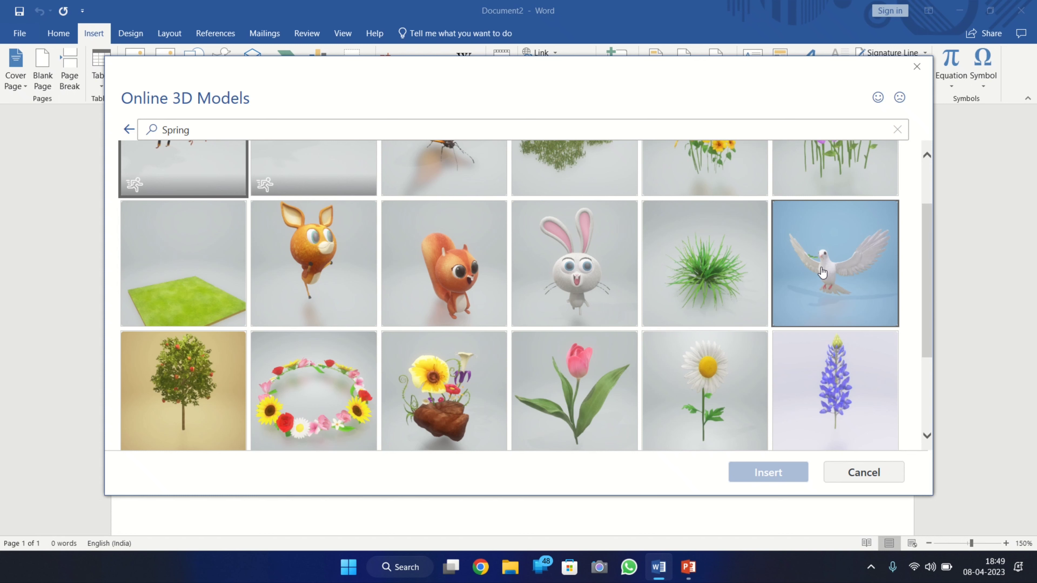
pyautogui.scroll(2, 675, 270)
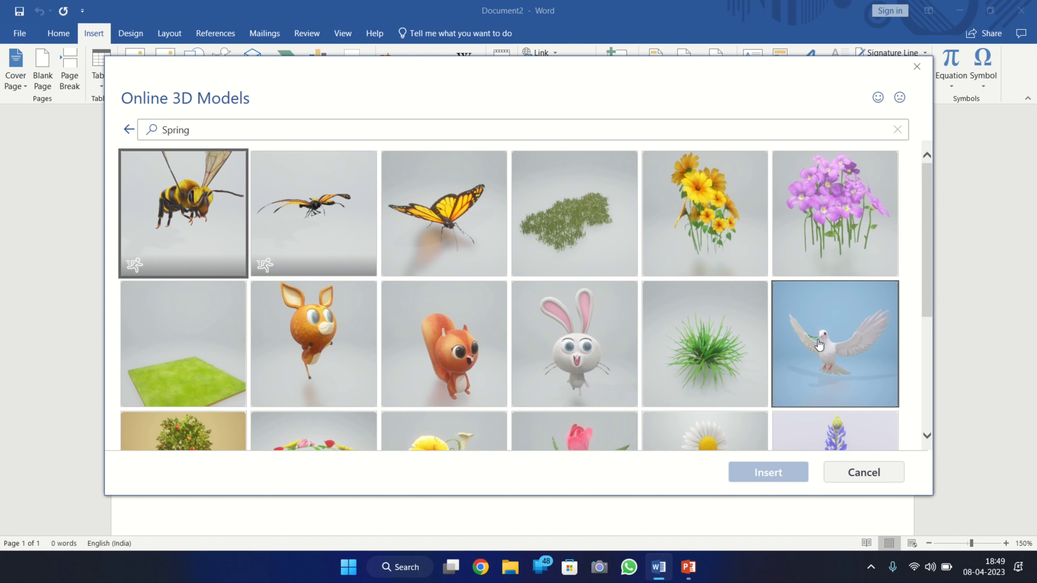
pyautogui.click(833, 343)
pyautogui.click(699, 239)
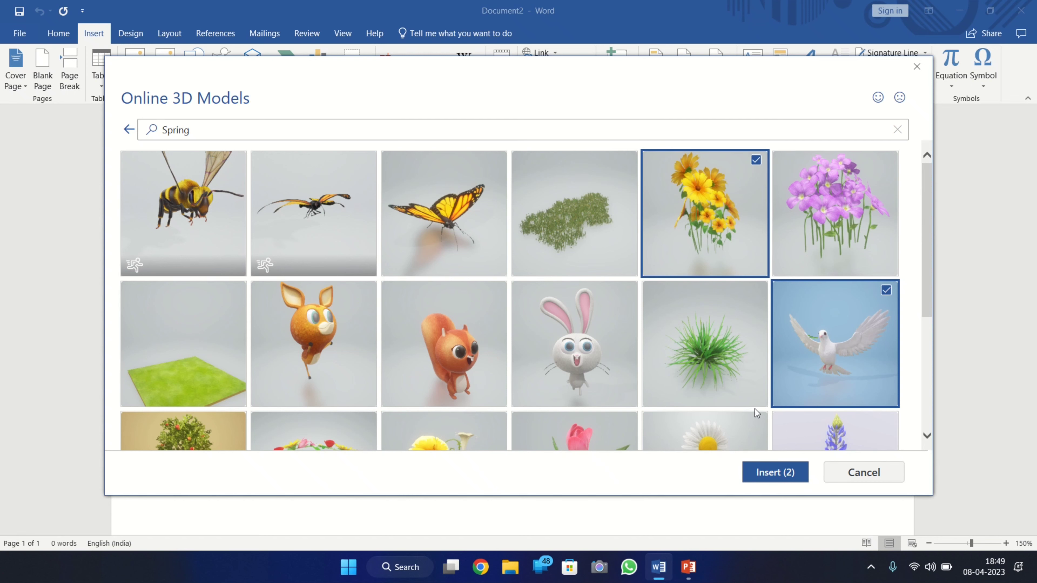
pyautogui.click(775, 473)
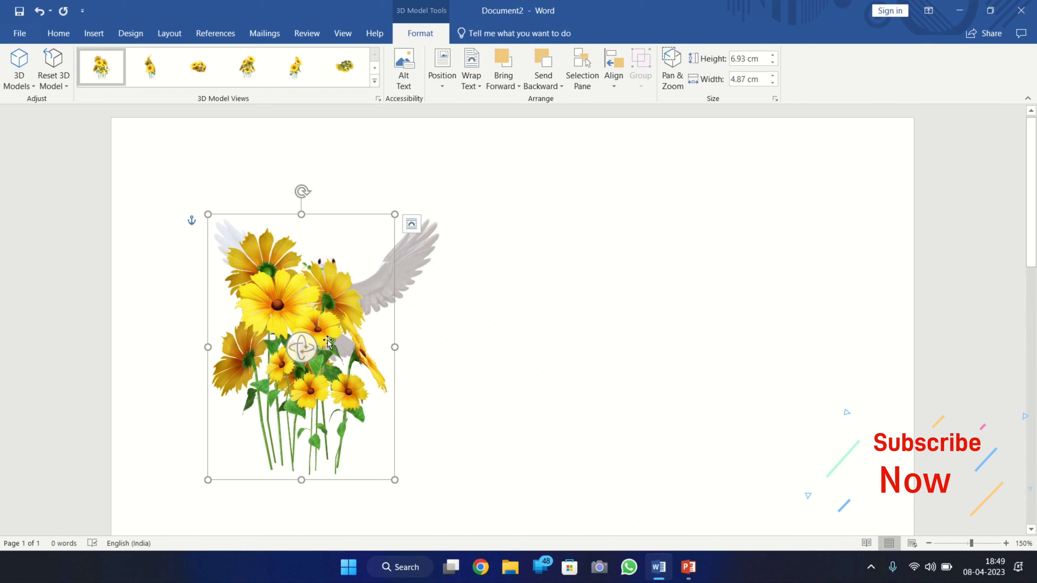
# Move the yellow flowers to the right of the dove, then select the dove.
pyautogui.moveTo(328, 341); pyautogui.dragTo(735, 300)
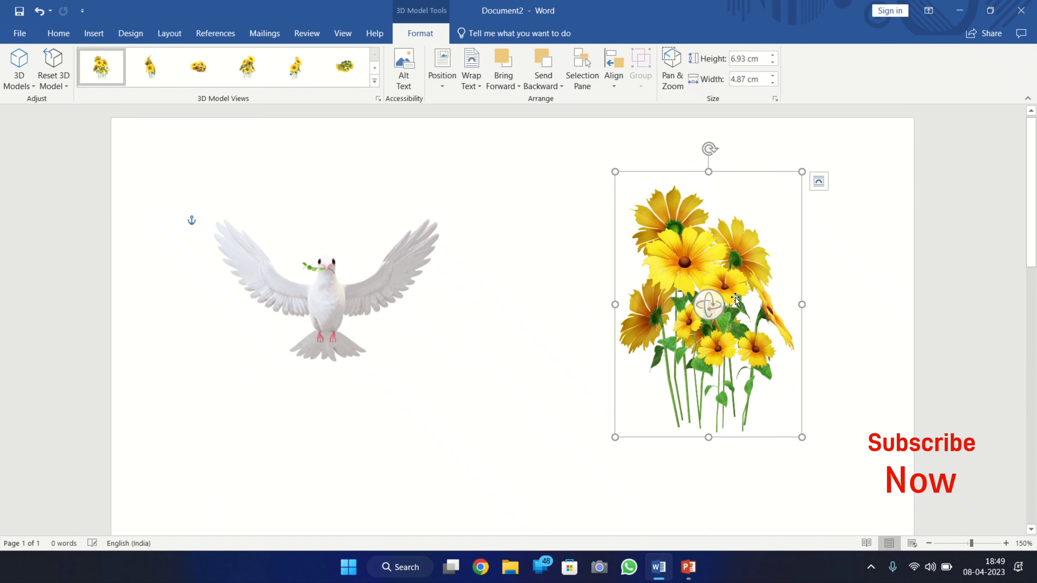
pyautogui.click(359, 305)
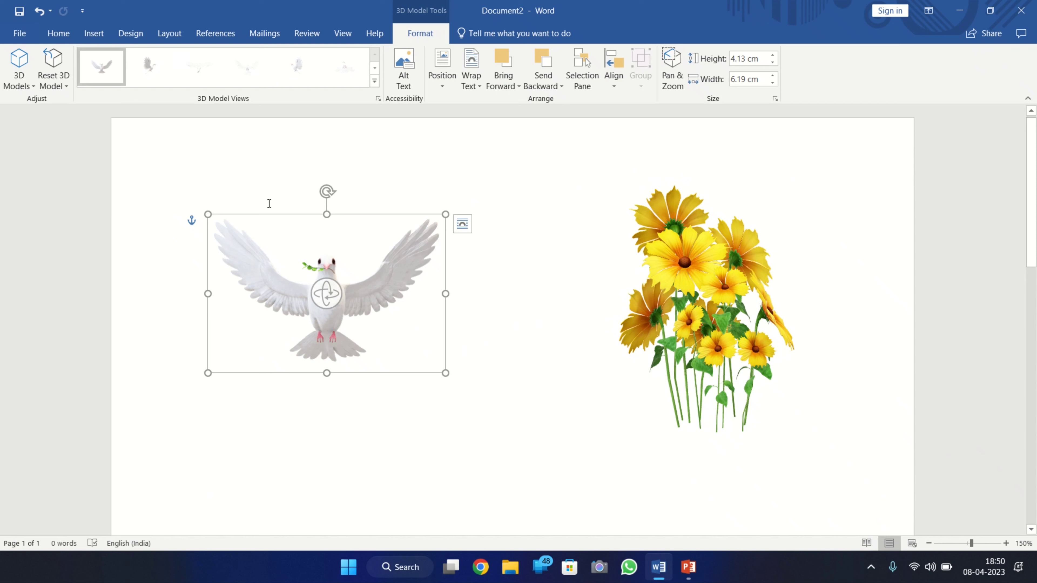
# Rotate the white dove into an angled flying pose using the rotate handle and a preset view.
pyautogui.click(374, 80)
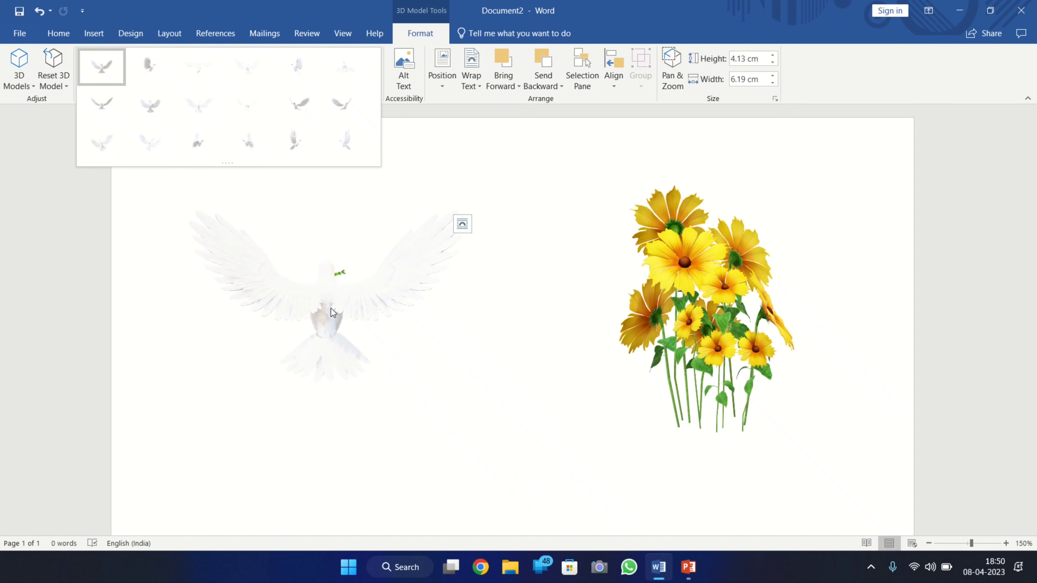
pyautogui.click(330, 328)
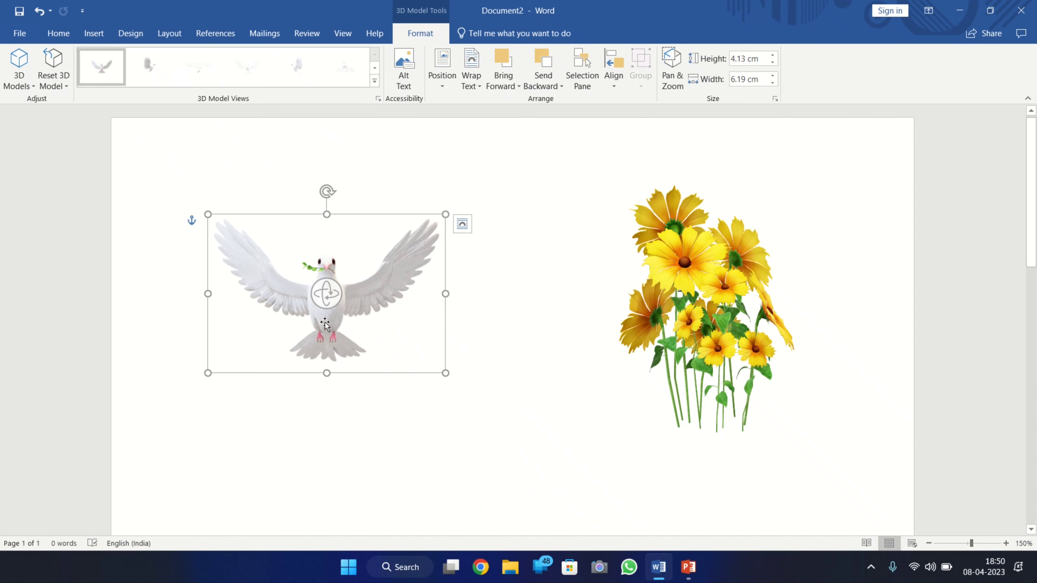
pyautogui.scroll(3, 325, 325)
pyautogui.scroll(2, 325, 325)
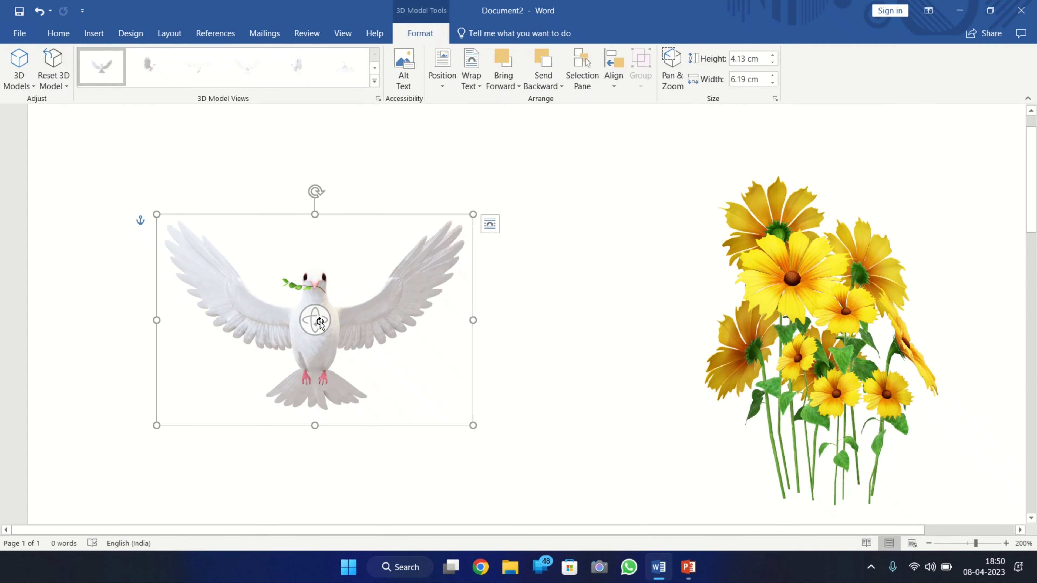
pyautogui.moveTo(317, 323)
pyautogui.mouseDown()
pyautogui.moveTo(438, 406)
pyautogui.moveTo(276, 284)
pyautogui.moveTo(202, 354)
pyautogui.moveTo(259, 419)
pyautogui.moveTo(359, 406)
pyautogui.moveTo(401, 314)
pyautogui.moveTo(275, 523)
pyautogui.mouseUp()
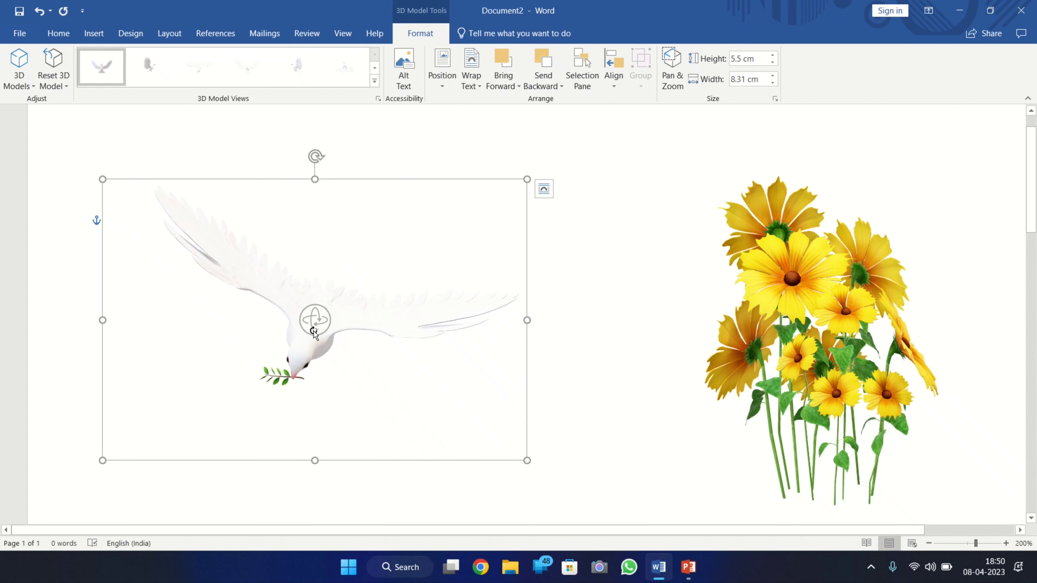
pyautogui.moveTo(315, 320)
pyautogui.mouseDown()
pyautogui.moveTo(182, 410)
pyautogui.moveTo(113, 235)
pyautogui.moveTo(132, 273)
pyautogui.moveTo(385, 266)
pyautogui.moveTo(384, 191)
pyautogui.mouseUp()
pyautogui.click(339, 312)
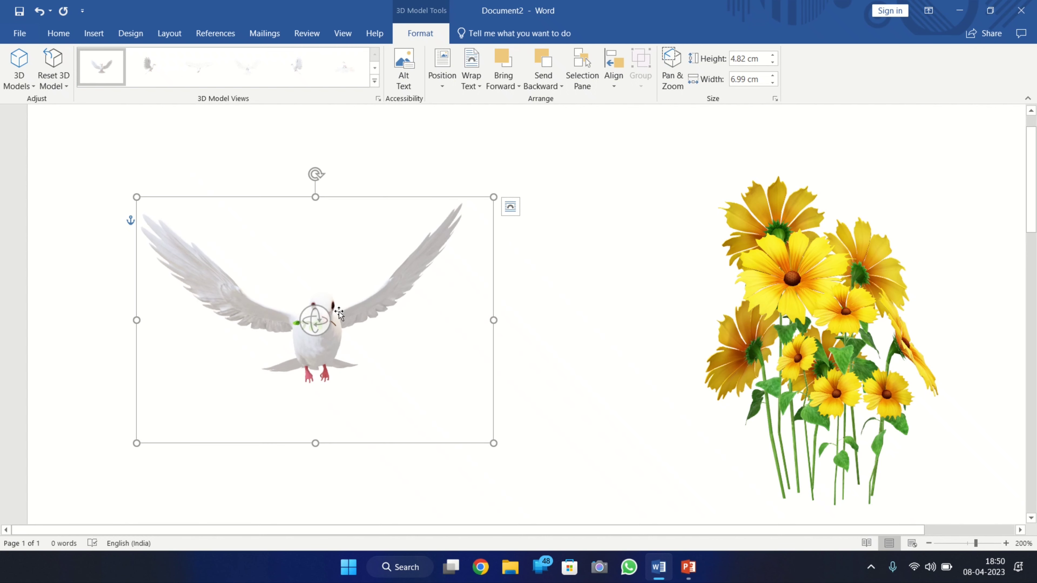
pyautogui.moveTo(321, 325)
pyautogui.mouseDown()
pyautogui.moveTo(434, 259)
pyautogui.moveTo(437, 294)
pyautogui.moveTo(502, 309)
pyautogui.moveTo(507, 335)
pyautogui.moveTo(465, 346)
pyautogui.moveTo(456, 318)
pyautogui.moveTo(488, 239)
pyautogui.moveTo(540, 211)
pyautogui.moveTo(521, 327)
pyautogui.moveTo(437, 352)
pyautogui.moveTo(393, 312)
pyautogui.mouseUp()
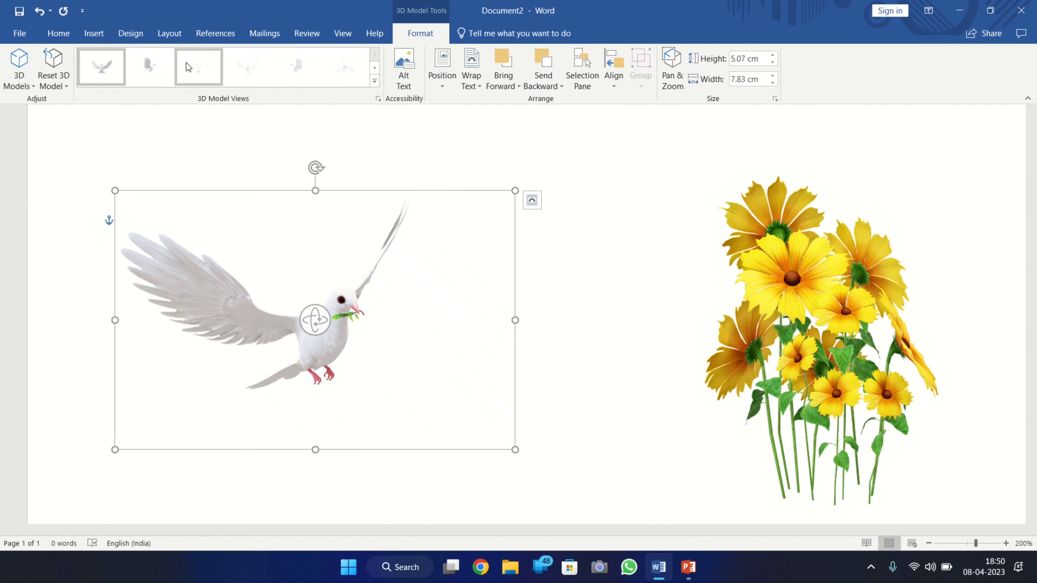
pyautogui.click(190, 72)
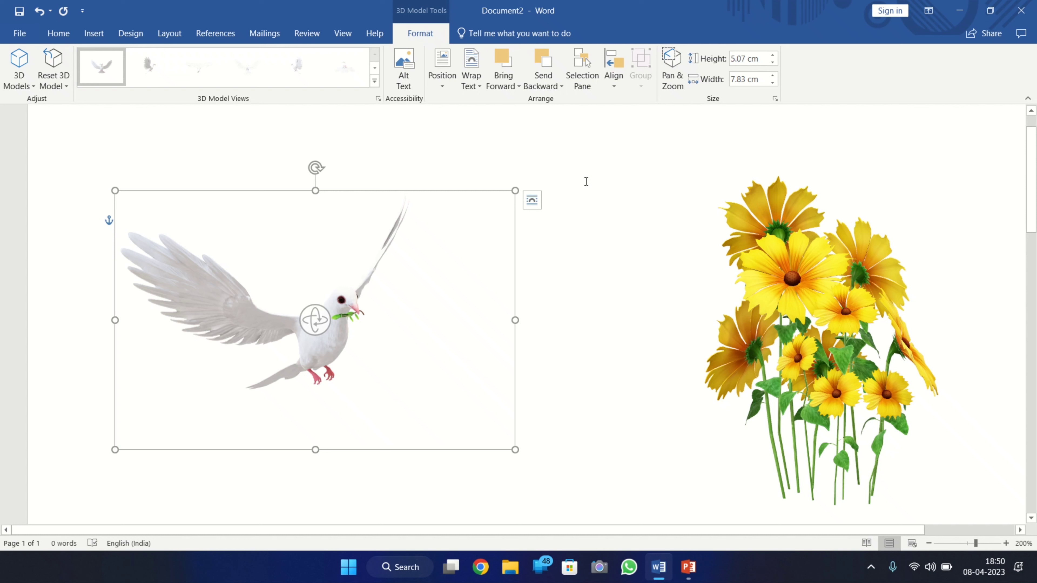
# Shift the yellow flowers left toward the dove and rotate them until the heads tilt outward.
pyautogui.click(788, 295)
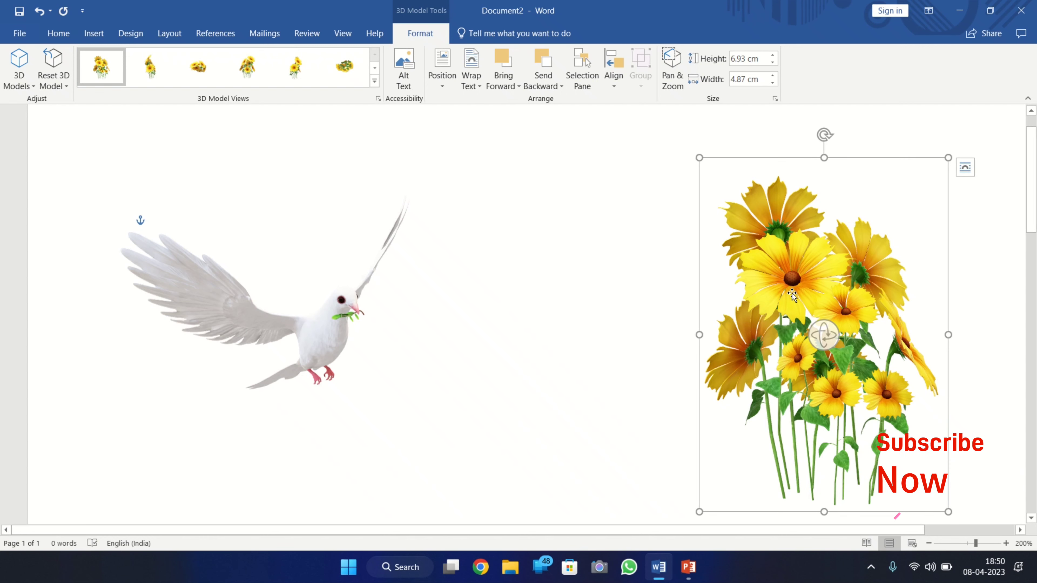
pyautogui.moveTo(792, 295); pyautogui.dragTo(570, 279)
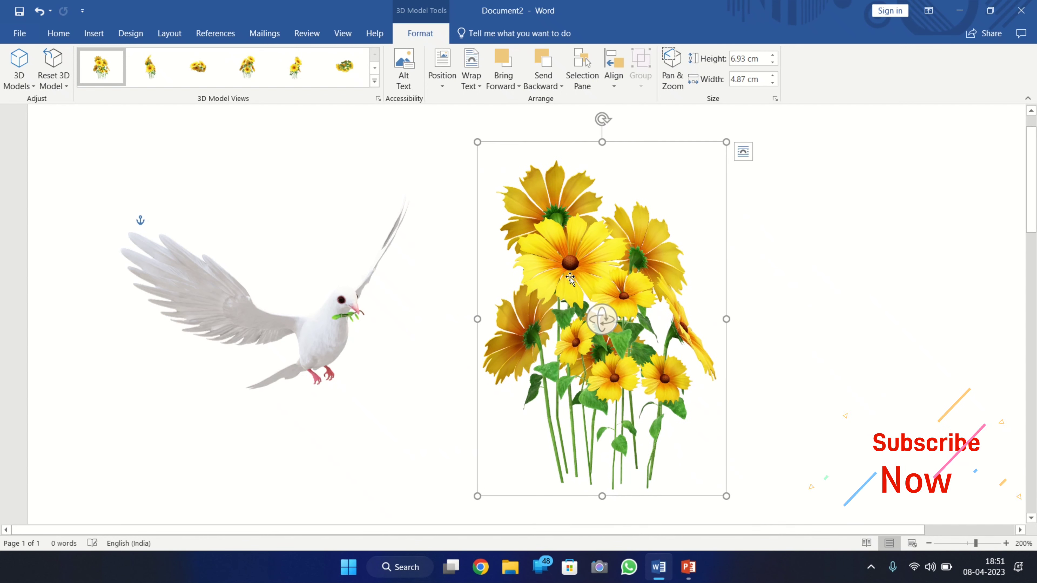
pyautogui.moveTo(602, 319)
pyautogui.mouseDown()
pyautogui.moveTo(594, 248)
pyautogui.moveTo(608, 173)
pyautogui.moveTo(615, 424)
pyautogui.mouseUp()
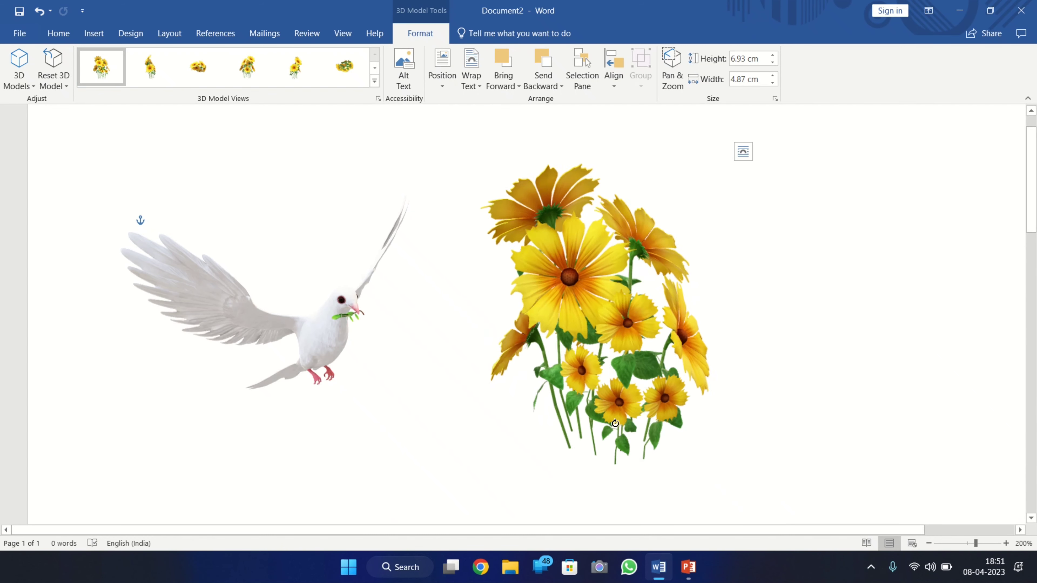
pyautogui.moveTo(615, 424)
pyautogui.mouseDown()
pyautogui.moveTo(835, 370)
pyautogui.moveTo(838, 324)
pyautogui.mouseUp()
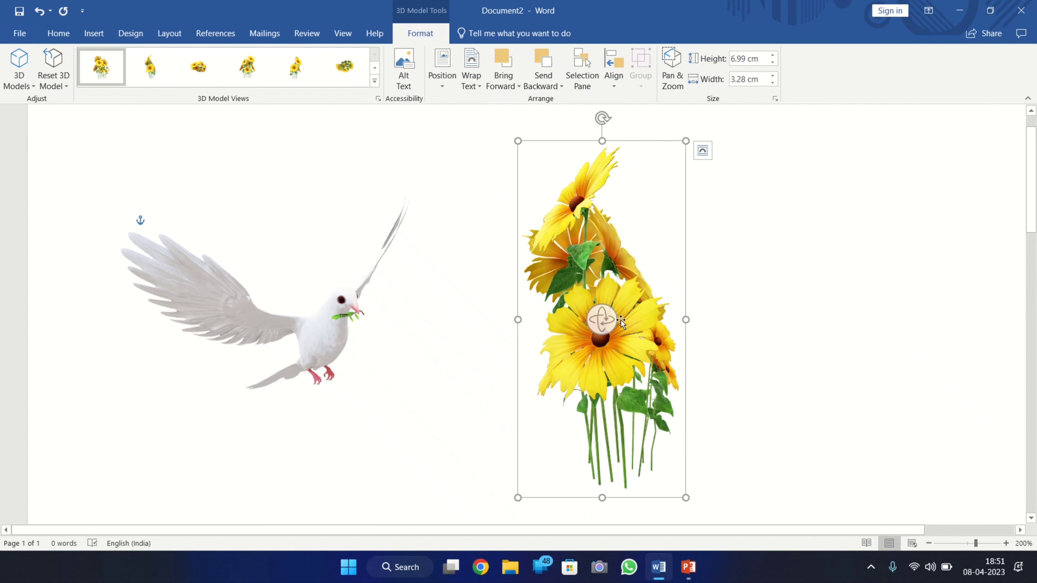
pyautogui.moveTo(618, 320); pyautogui.dragTo(870, 332)
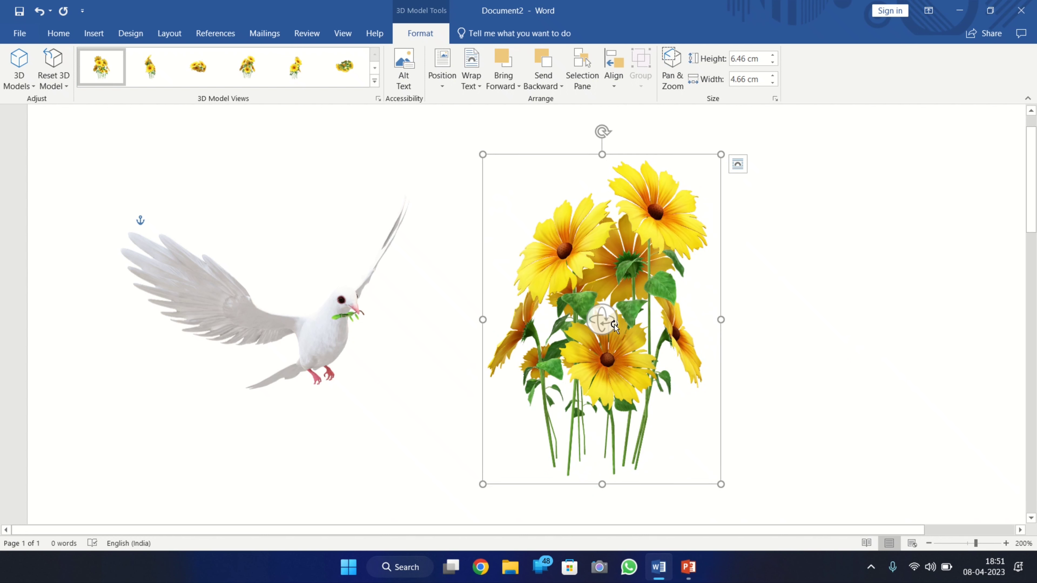
pyautogui.moveTo(601, 322)
pyautogui.mouseDown()
pyautogui.moveTo(613, 365)
pyautogui.moveTo(693, 336)
pyautogui.mouseUp()
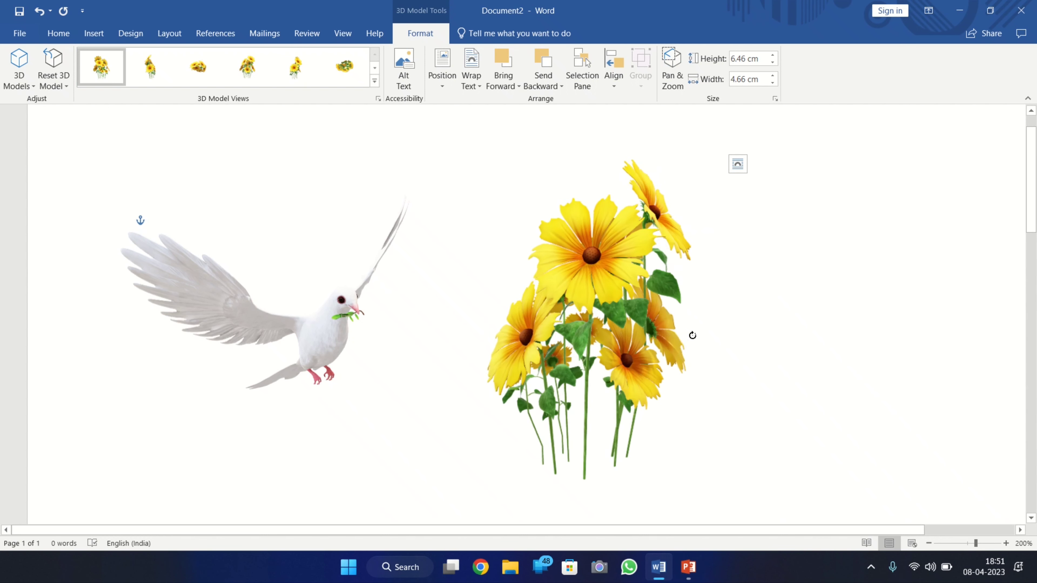
pyautogui.moveTo(606, 320)
pyautogui.mouseDown()
pyautogui.moveTo(568, 285)
pyautogui.moveTo(565, 348)
pyautogui.mouseUp()
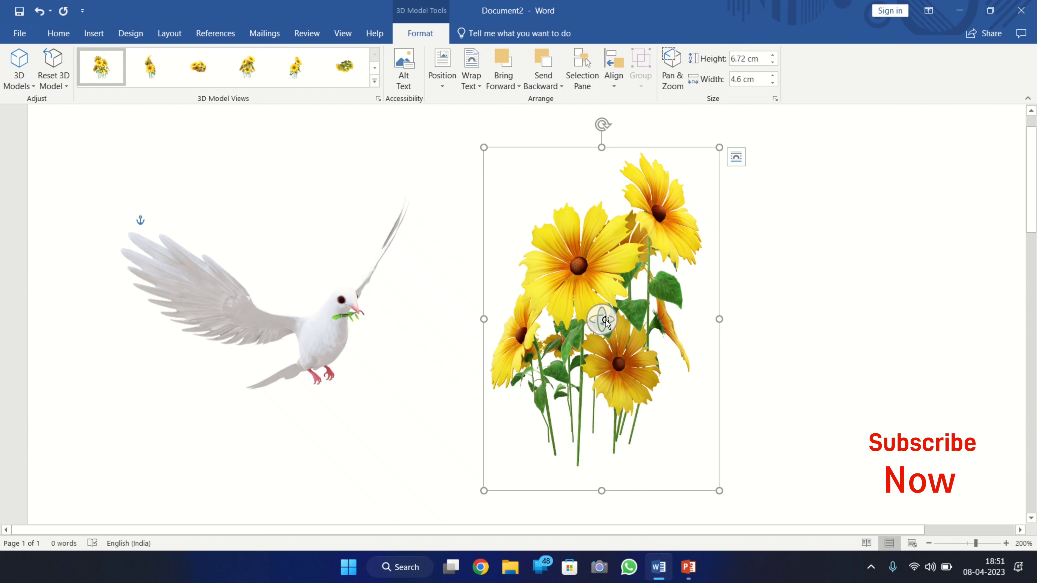
pyautogui.moveTo(610, 328)
pyautogui.mouseDown()
pyautogui.moveTo(637, 335)
pyautogui.moveTo(493, 271)
pyautogui.moveTo(496, 280)
pyautogui.mouseUp()
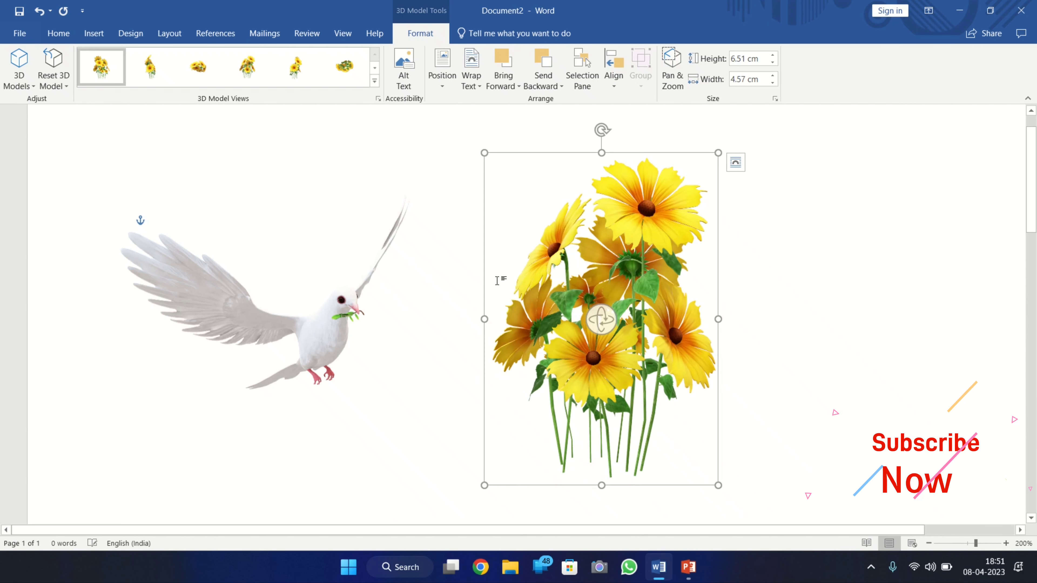